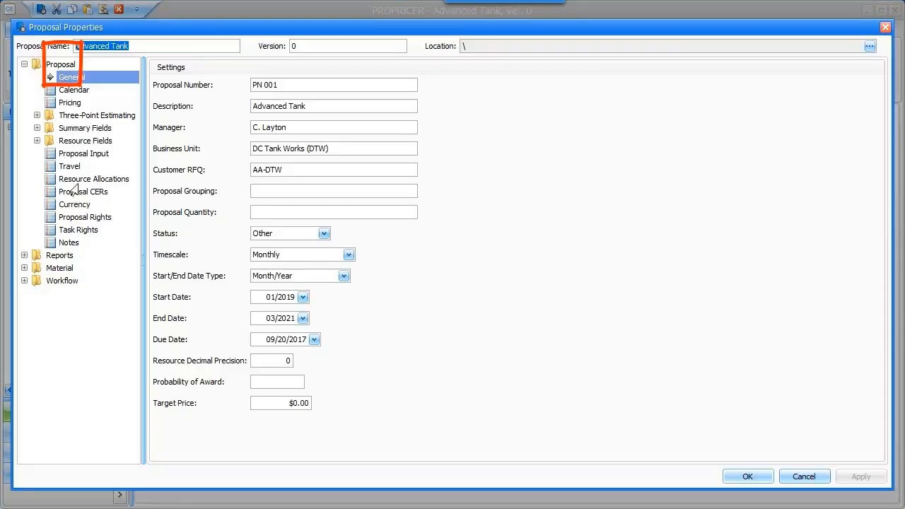
Check the CER table assigned in the proposal's pricing settings and return to the proposal CER settings
click(75, 193)
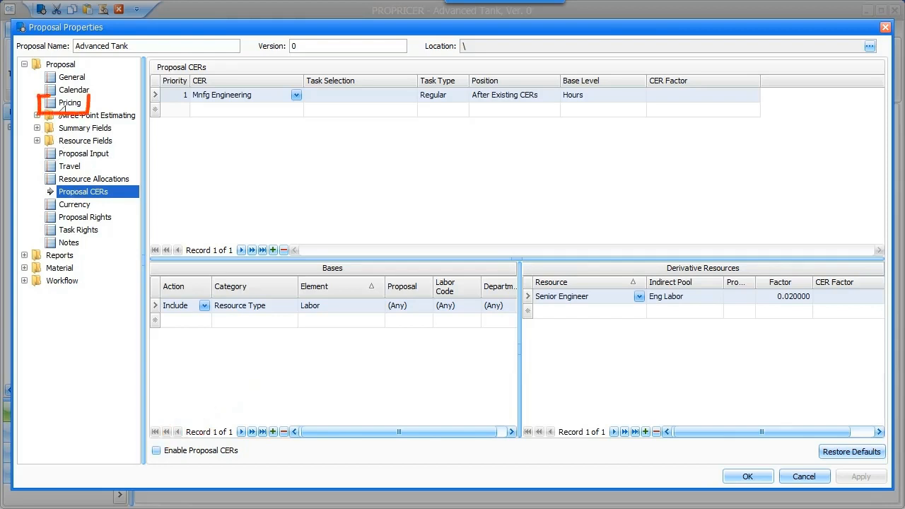
click(69, 103)
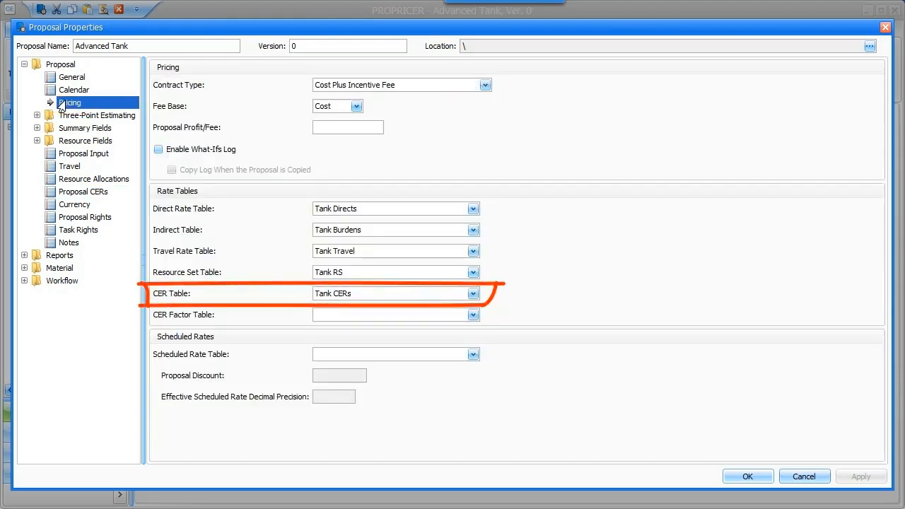
click(65, 194)
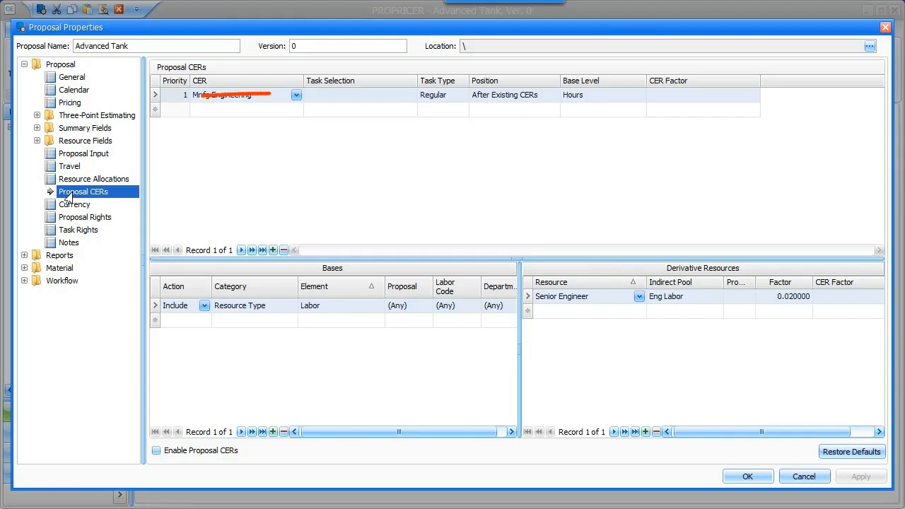
Review the task selections available for the Mnfg Engineering proposal CER without choosing one
click(402, 99)
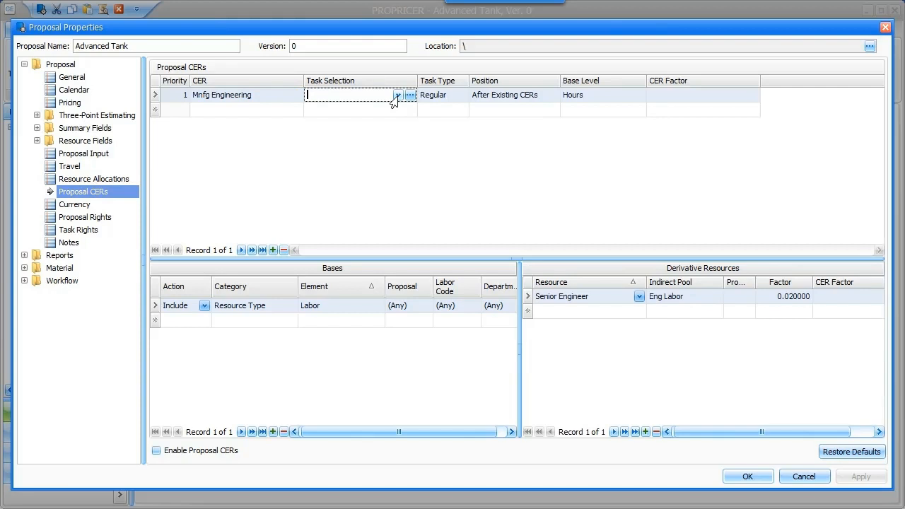
click(397, 96)
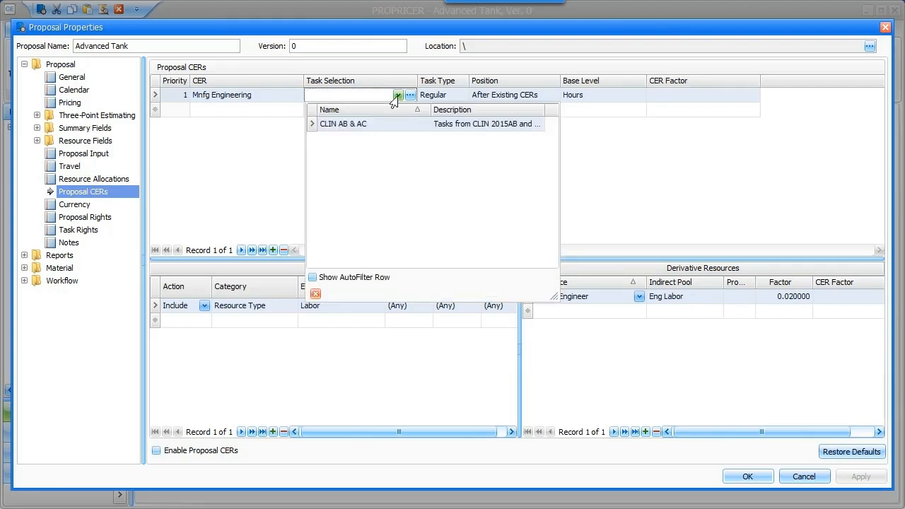
click(587, 165)
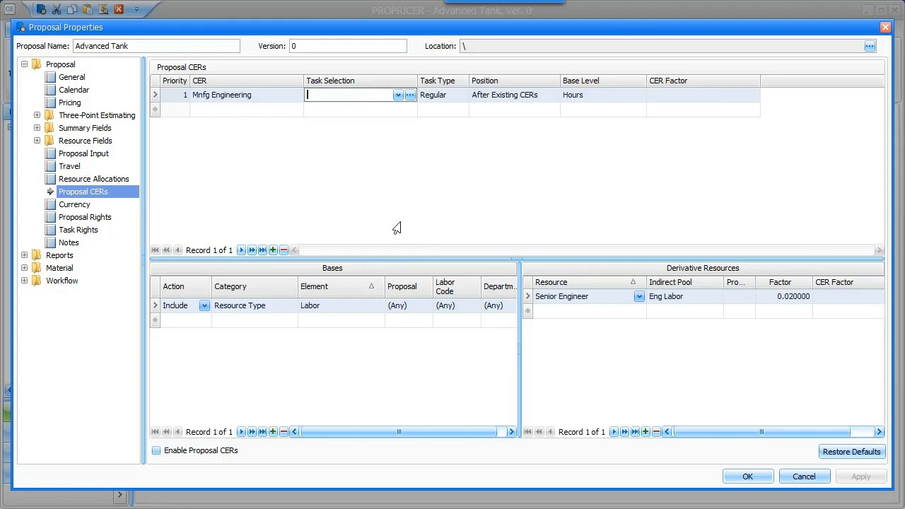
Enable proposal CERs for the Advanced Tank proposal and save its properties
click(153, 452)
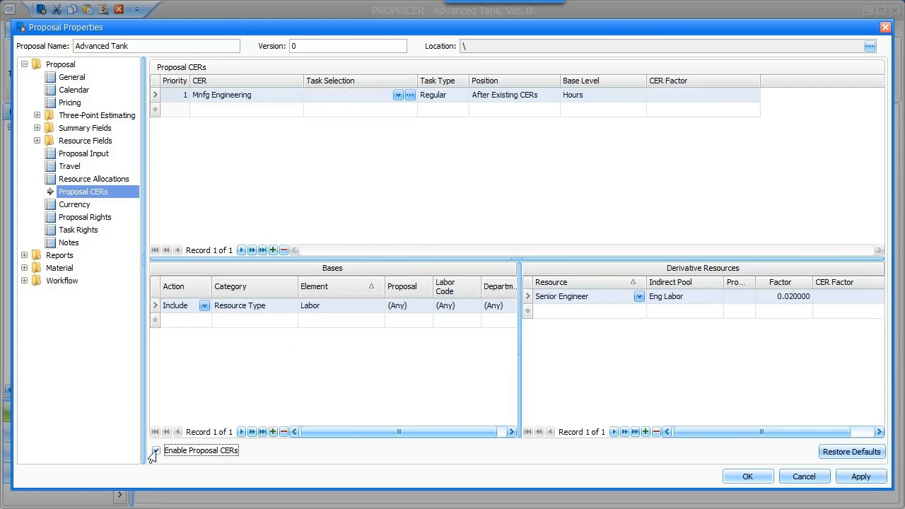
click(744, 476)
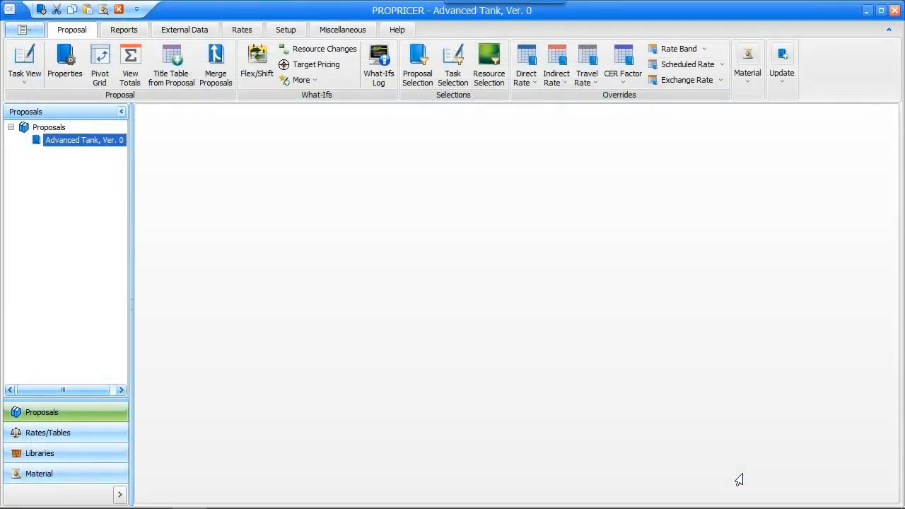
Open the Advanced Tank proposal's tasks and examine the CER data of tasks TANK 001 01 through TANK 001 03
double_click(92, 143)
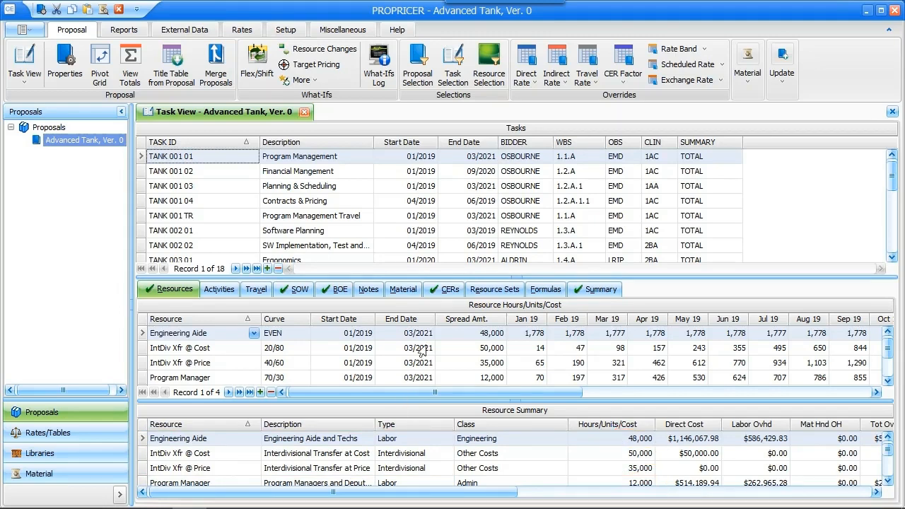
click(446, 286)
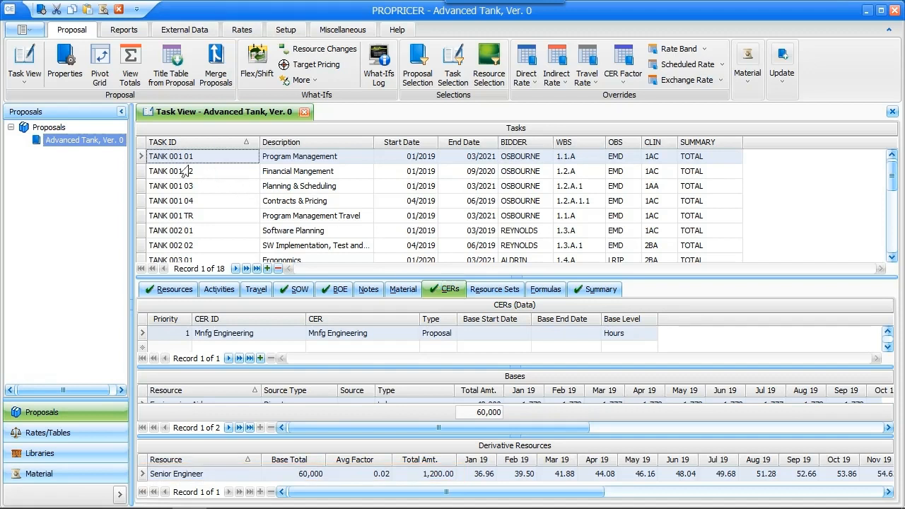
click(141, 174)
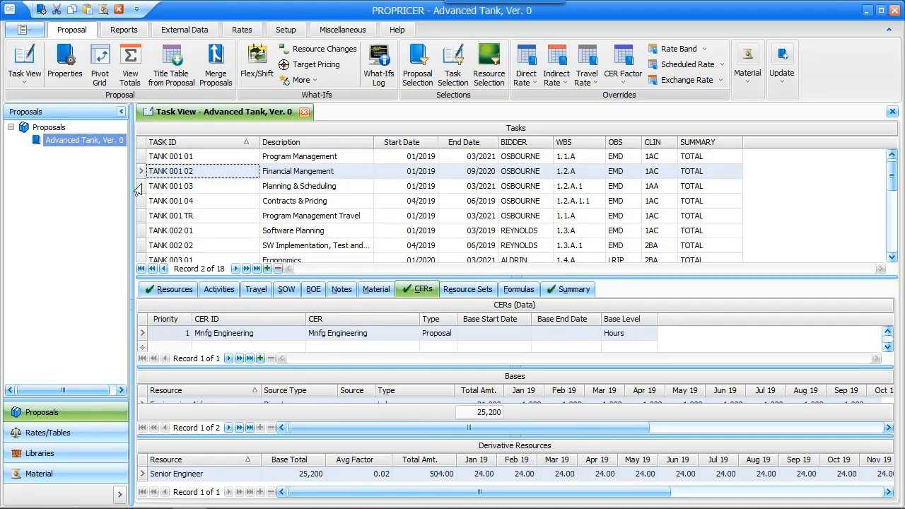
click(140, 188)
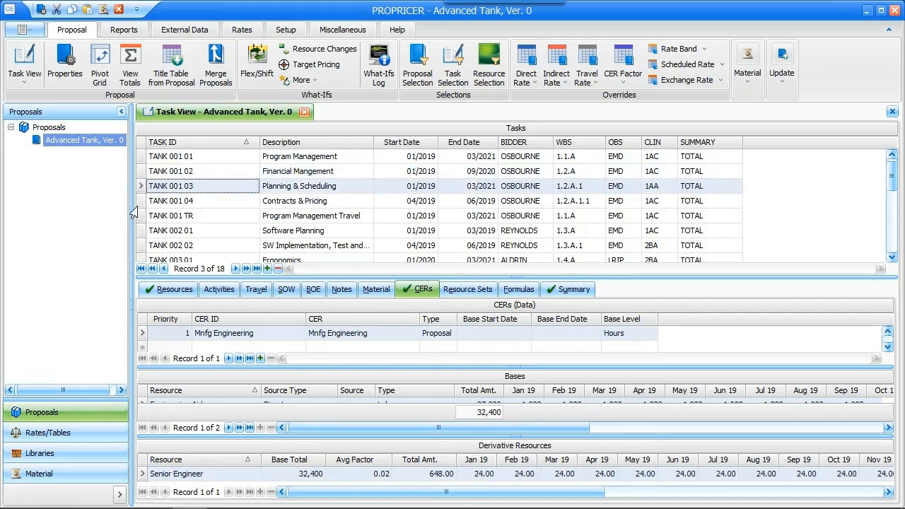
Examine the CER data of the Program Management Travel task and check its resources
click(141, 217)
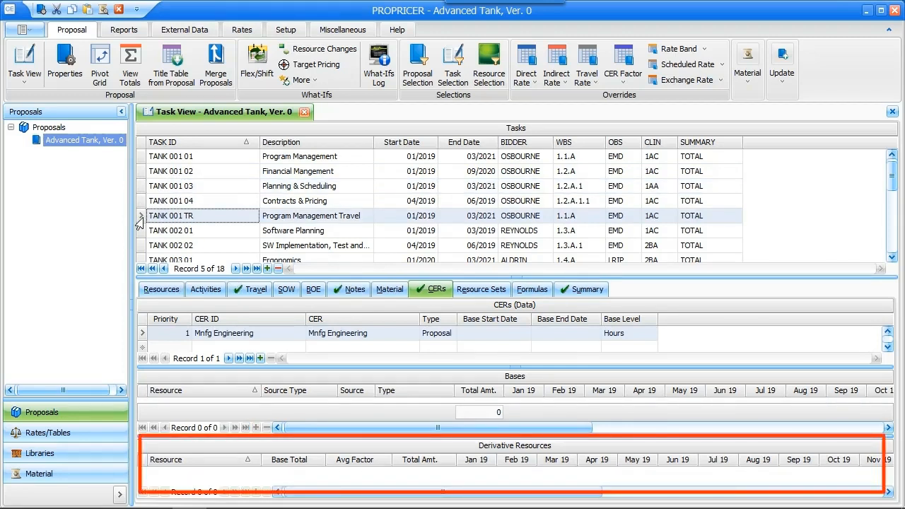
click(151, 290)
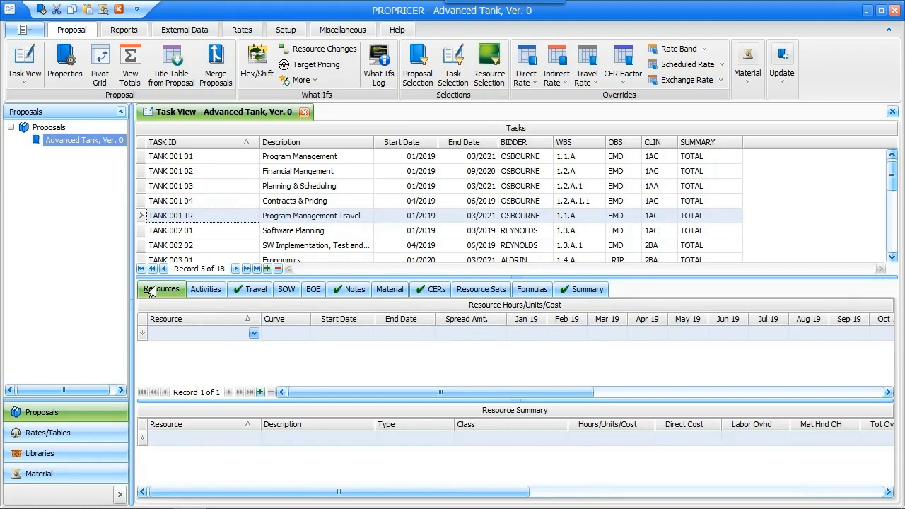
click(428, 291)
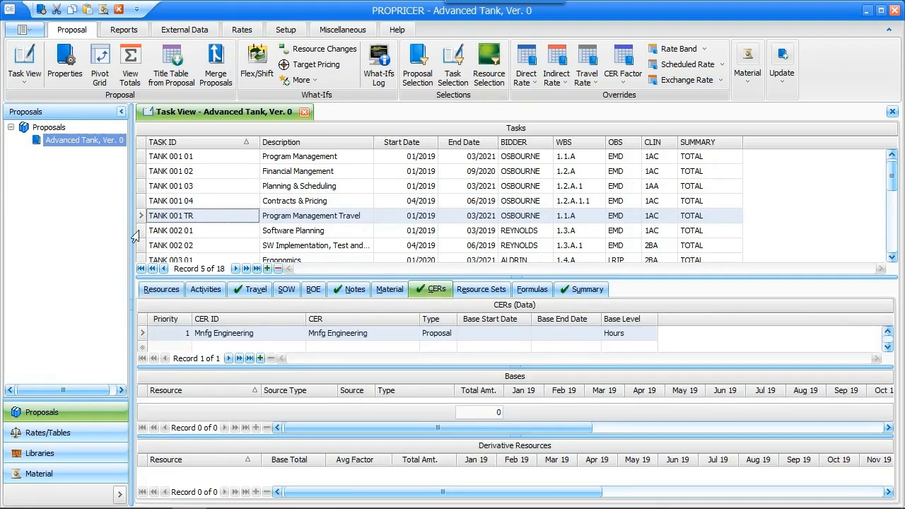
Review the CER bases and derivative resources of each task from TANK 002 01 through TANK 005 01
click(134, 232)
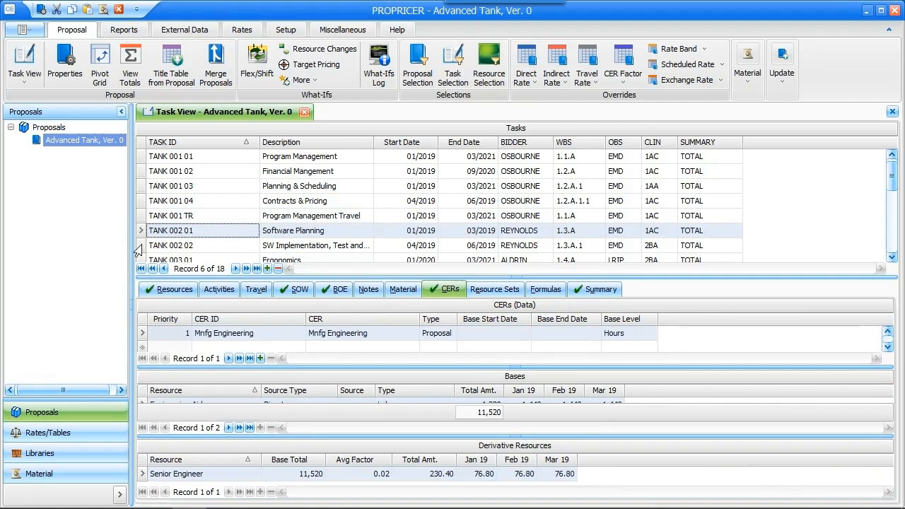
click(137, 245)
scroll(140, 248, down, 3)
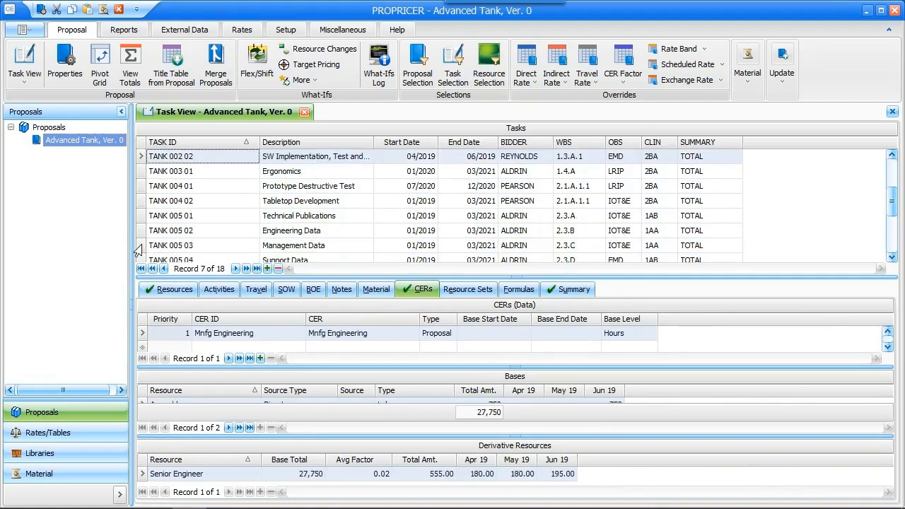
click(137, 172)
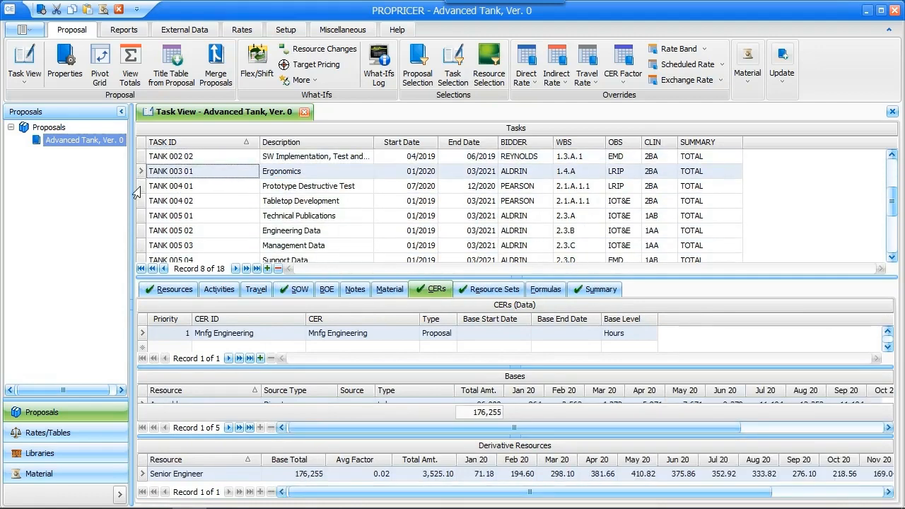
click(138, 186)
click(137, 201)
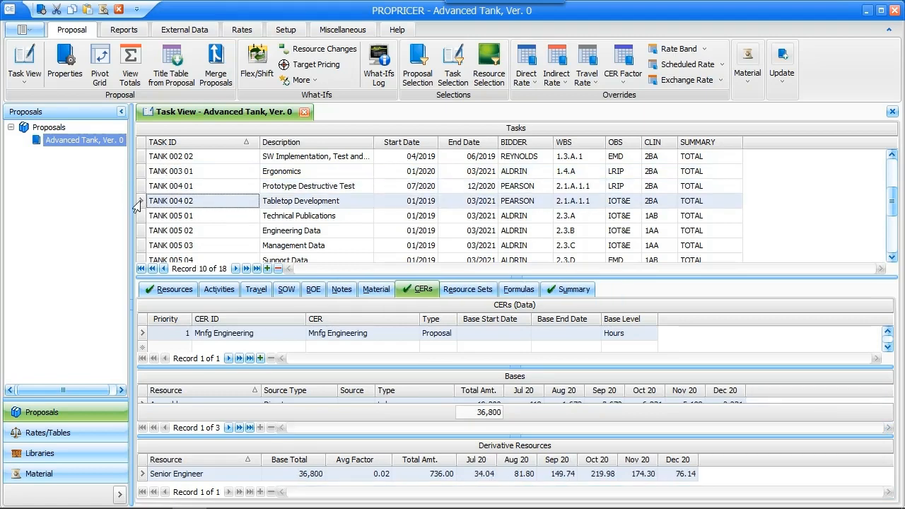
click(138, 216)
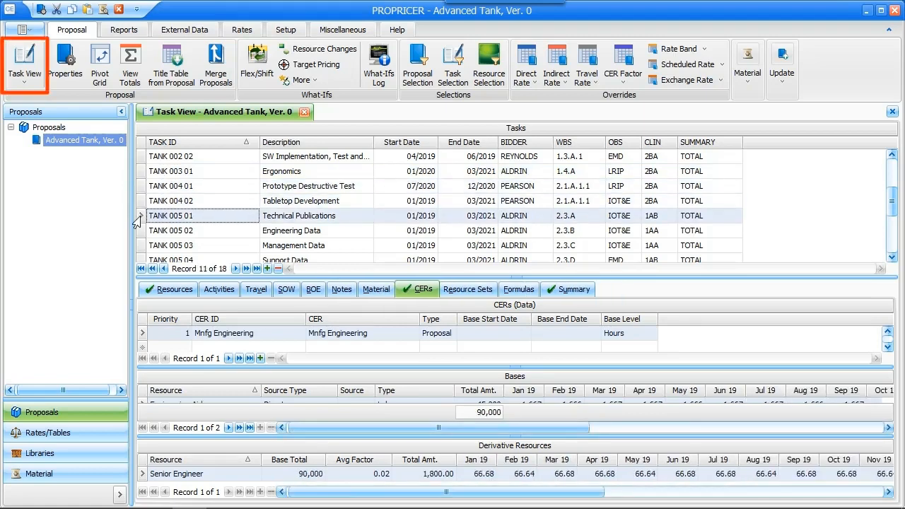
Show the proposal's CERs for all tasks in the CER View and examine tasks TANK 006 01 and TANK 008 01
click(25, 79)
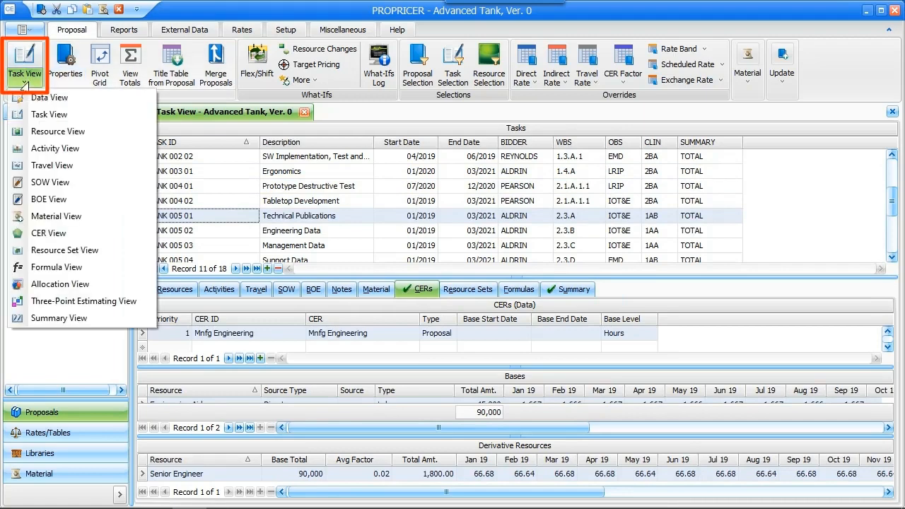
click(42, 234)
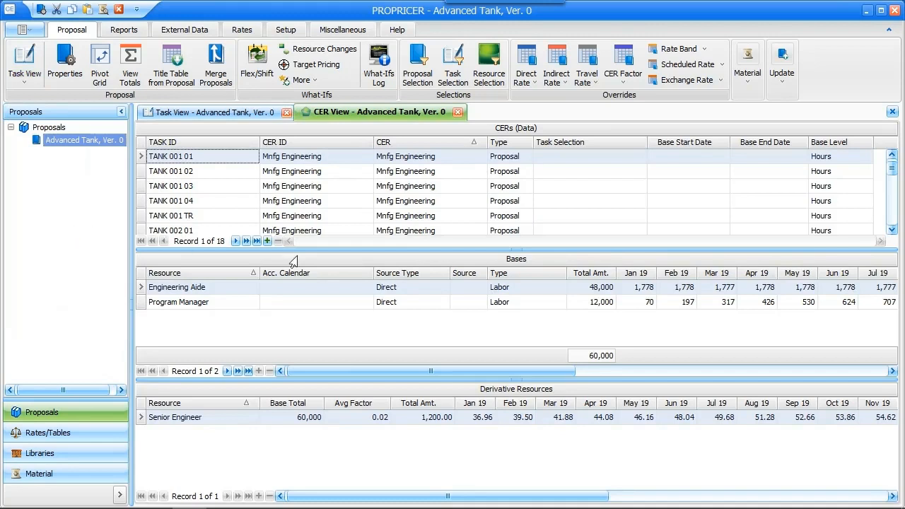
scroll(239, 203, down, 1)
scroll(238, 202, down, 2)
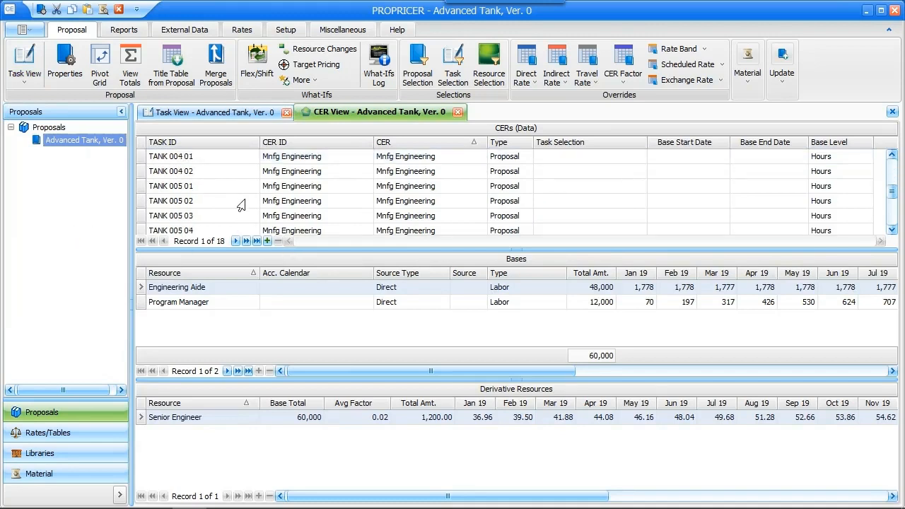
click(139, 187)
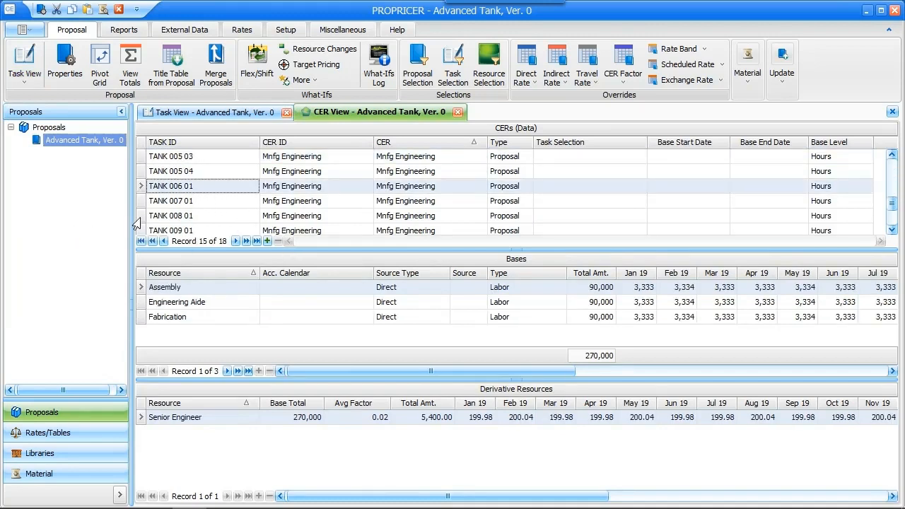
click(137, 221)
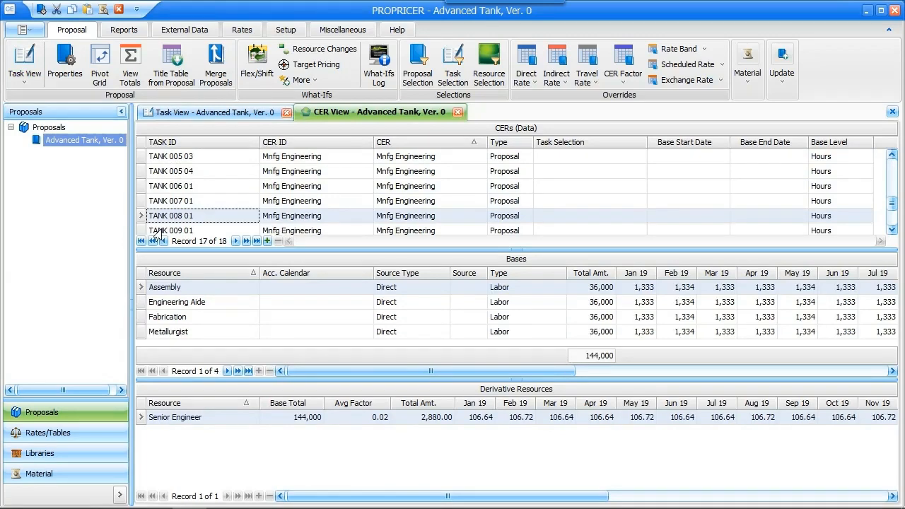
Run the CER Data report for Advanced Tank to the screen and look through its base and result pages
click(121, 29)
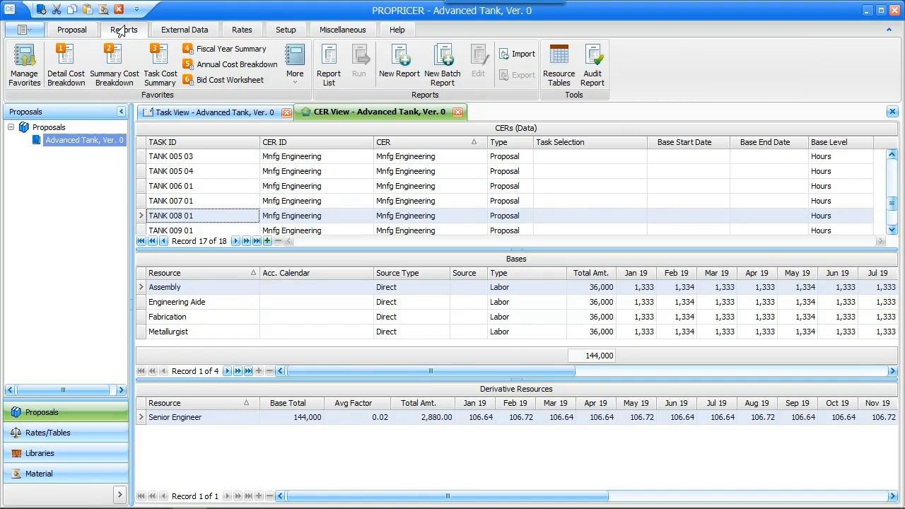
click(329, 68)
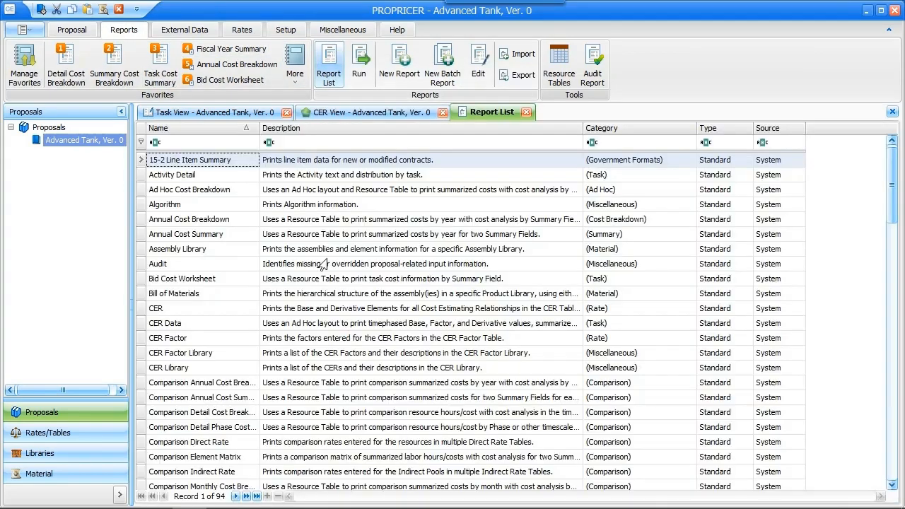
double_click(140, 326)
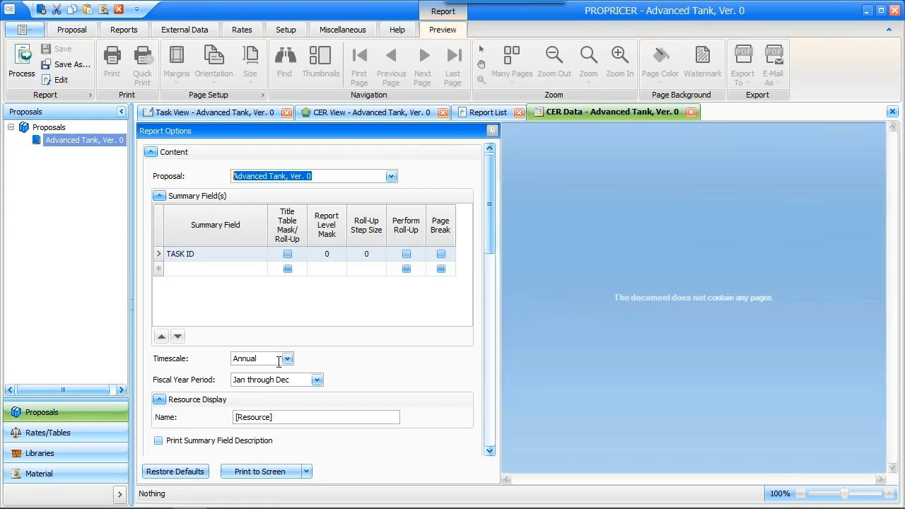
click(249, 471)
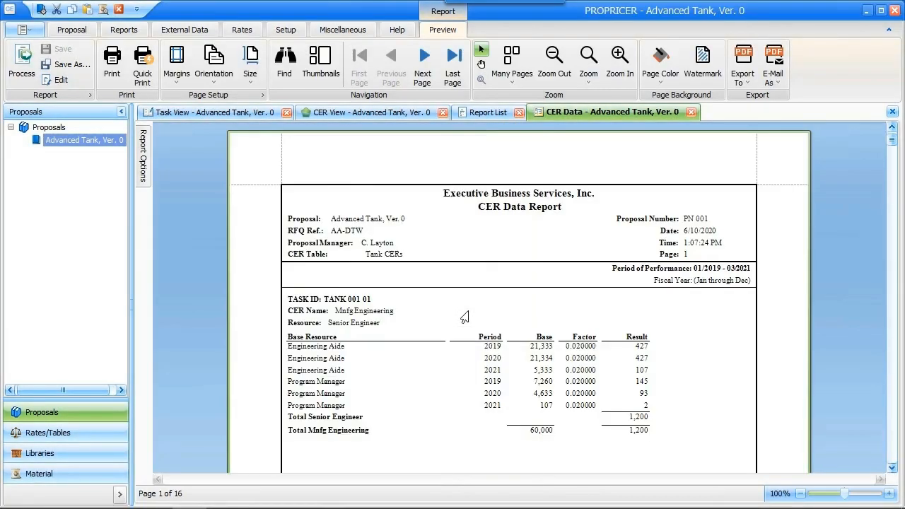
scroll(464, 317, down, 1)
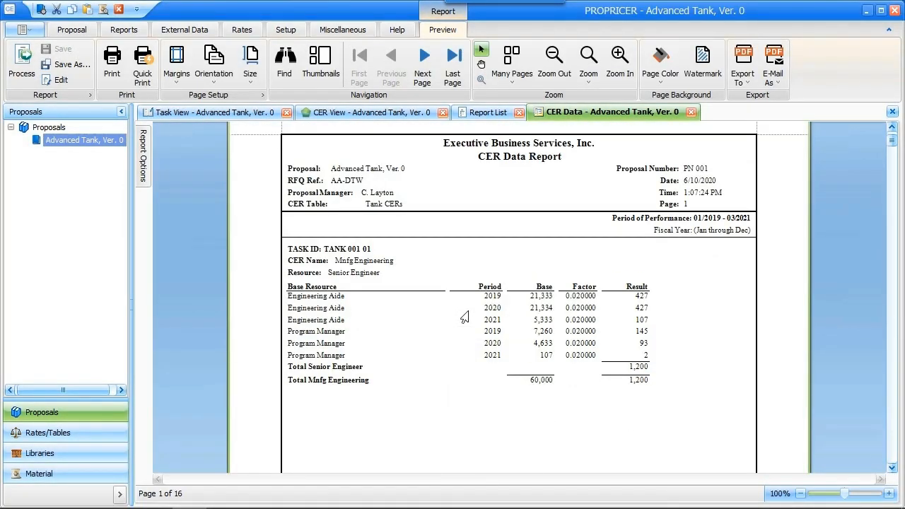
scroll(464, 317, down, 1)
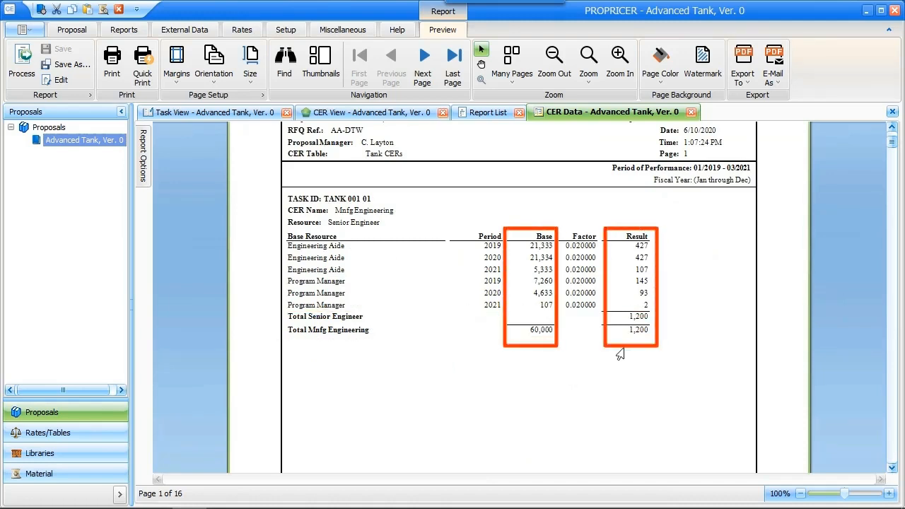
scroll(619, 353, down, 15)
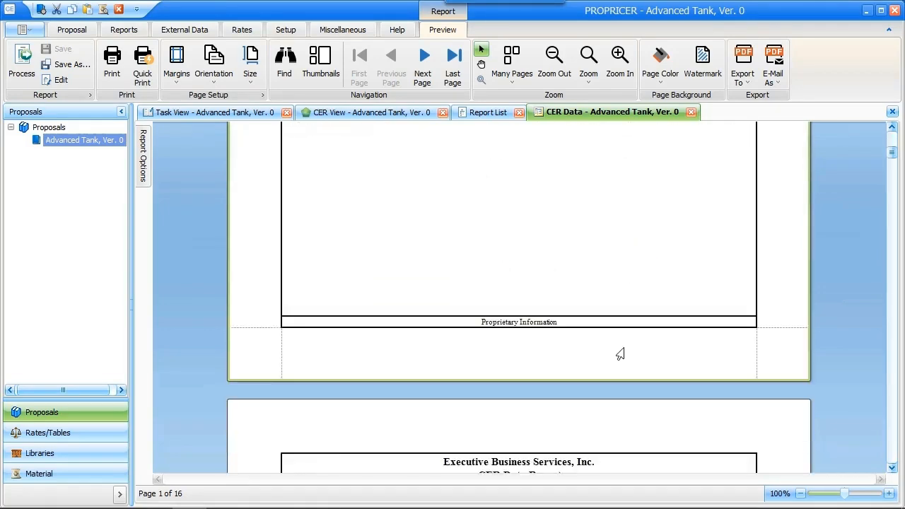
scroll(619, 353, down, 12)
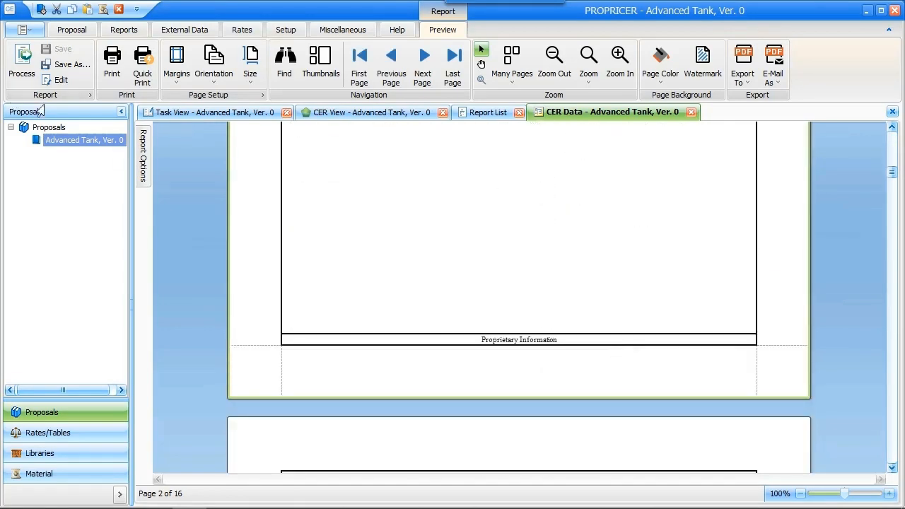
Change the CER Data report's summary field to SUMMARY in the report options
click(142, 155)
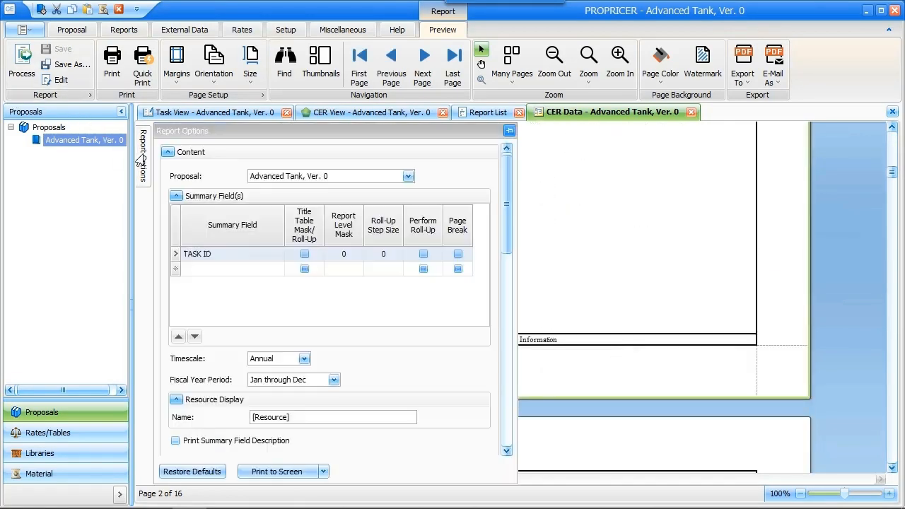
click(276, 254)
click(242, 320)
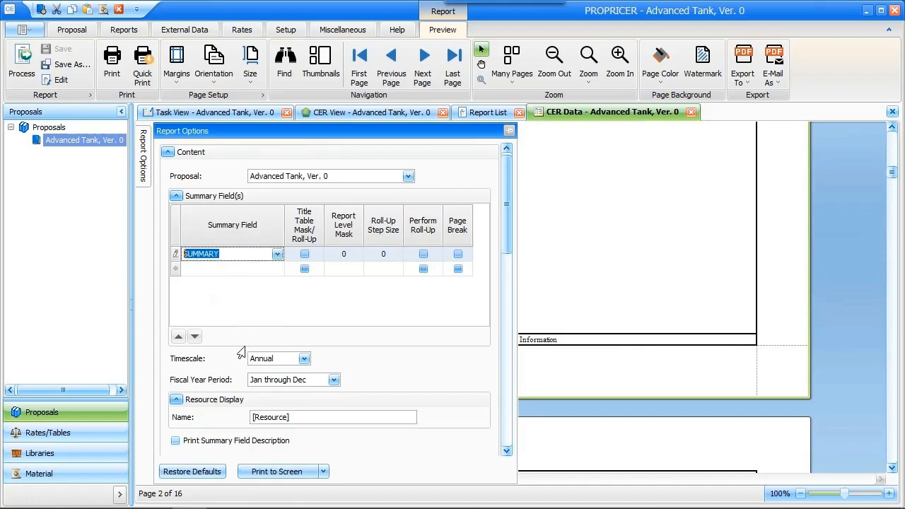
Print the CER Data report to the screen by SUMMARY and review the base, factor and result of each base resource
click(268, 472)
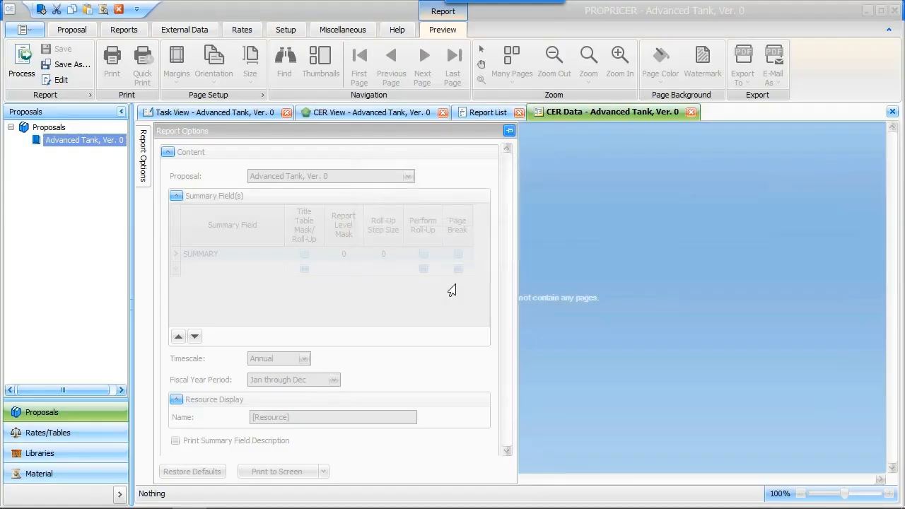
scroll(451, 290, down, 5)
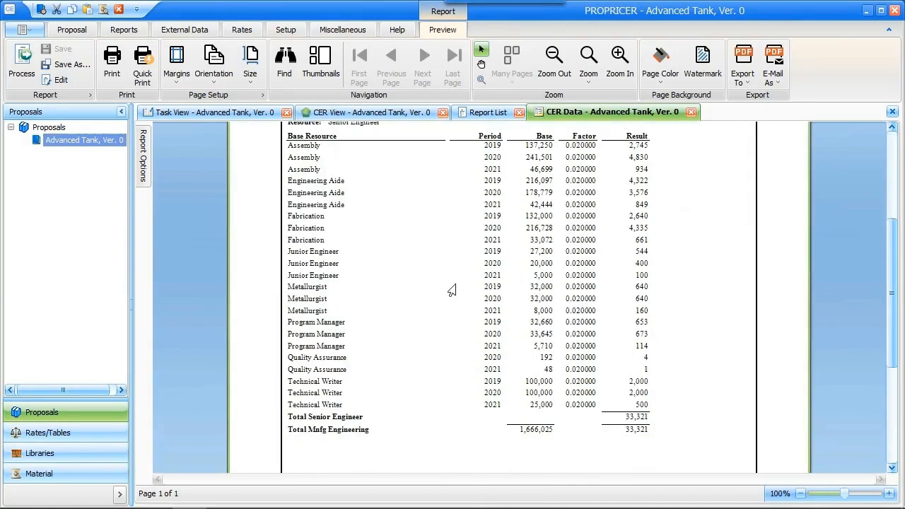
scroll(451, 290, down, 1)
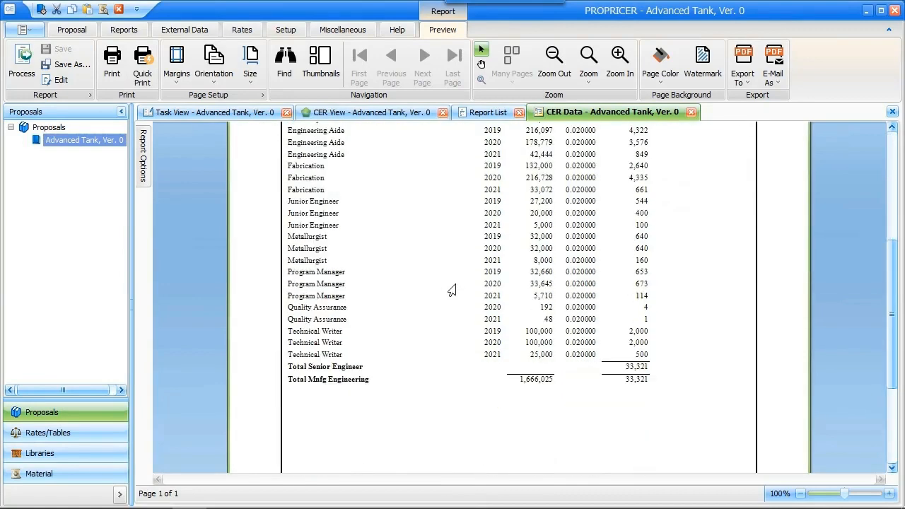
scroll(451, 289, up, 1)
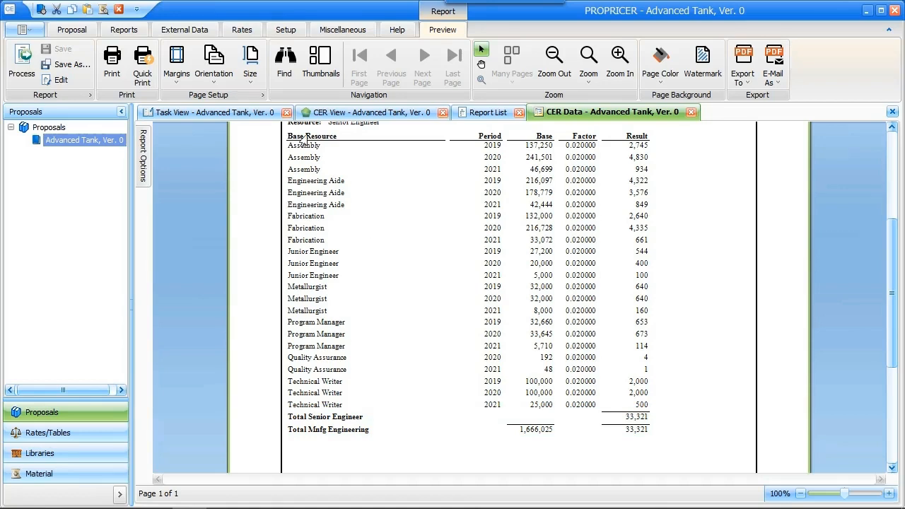
Run the Detail CER Data Summary report from the report list for Advanced Tank, Ver. 0, printing it to the screen by TASK ID
click(124, 34)
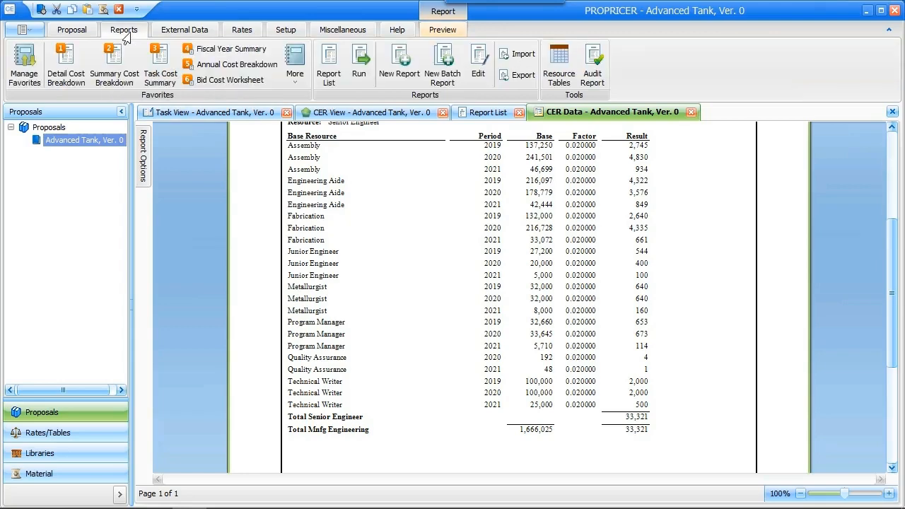
click(488, 112)
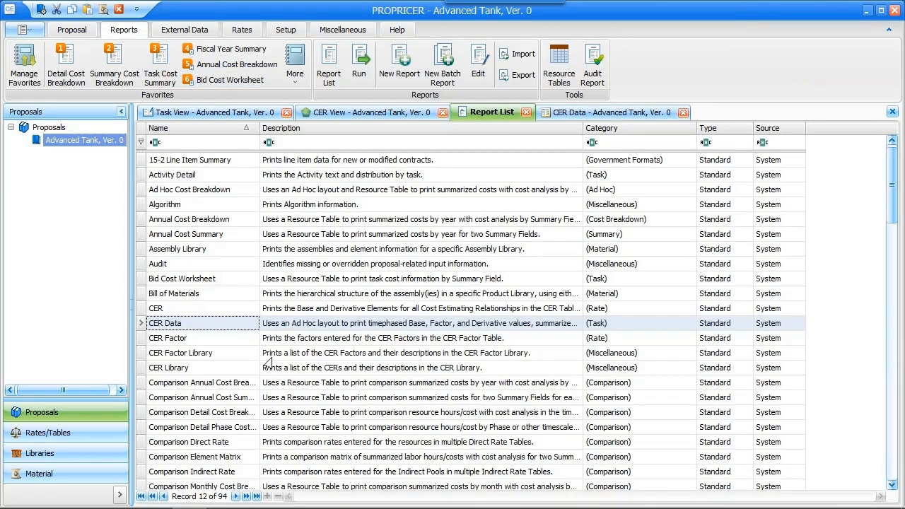
scroll(156, 368, down, 7)
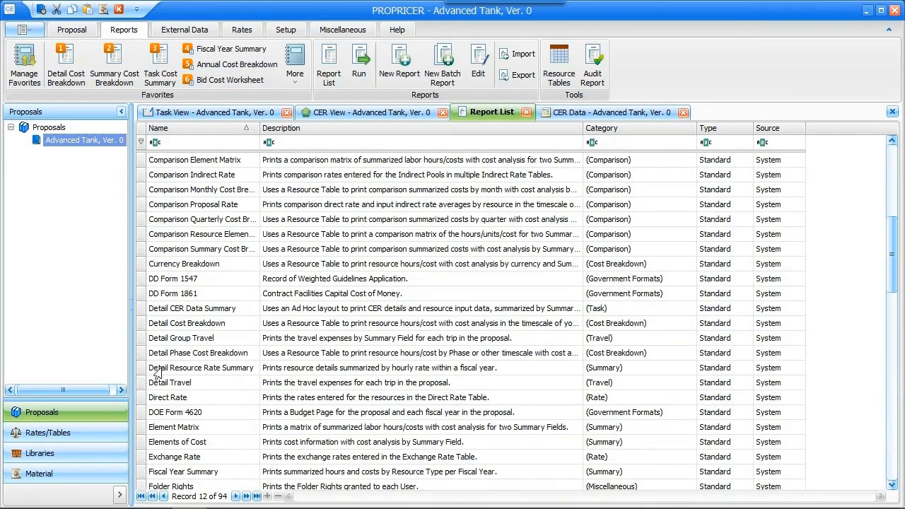
double_click(141, 308)
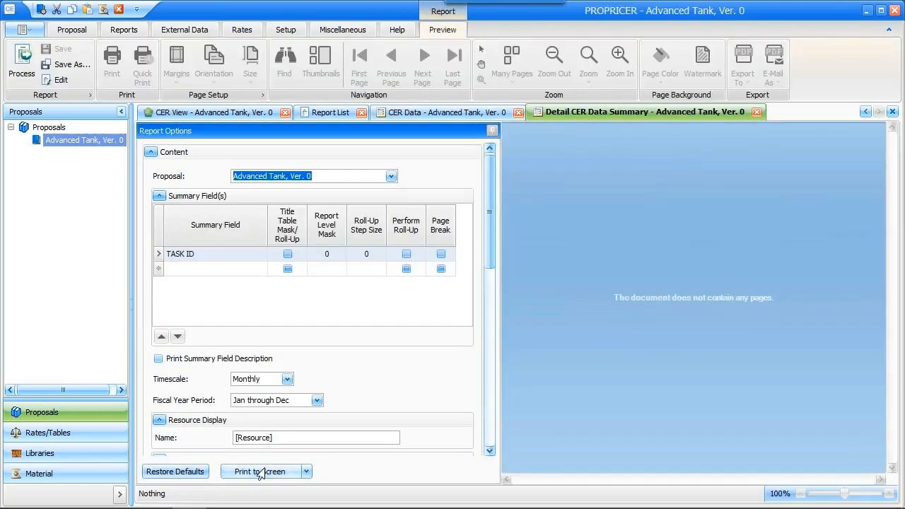
click(260, 471)
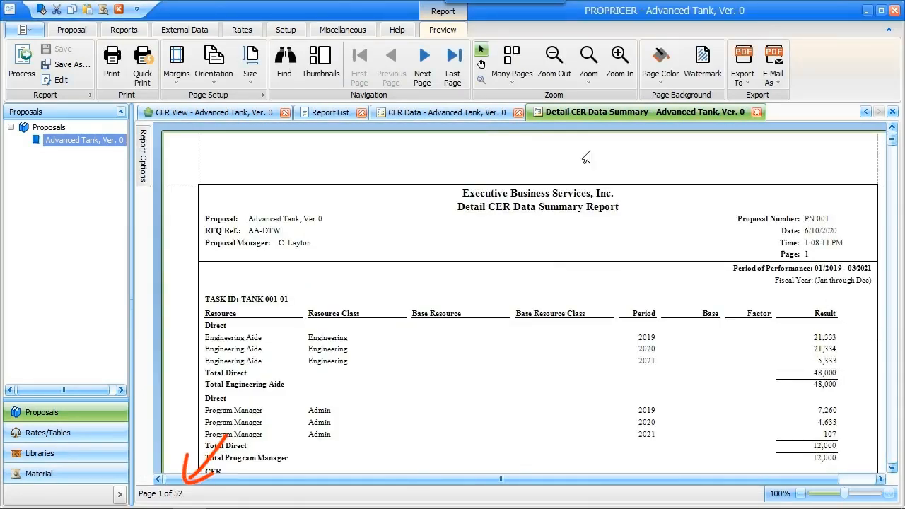
Page through the Detail CER Data Summary report, examining the direct and CER resource data of tasks TANK 001 01 and TANK 001 02
click(422, 74)
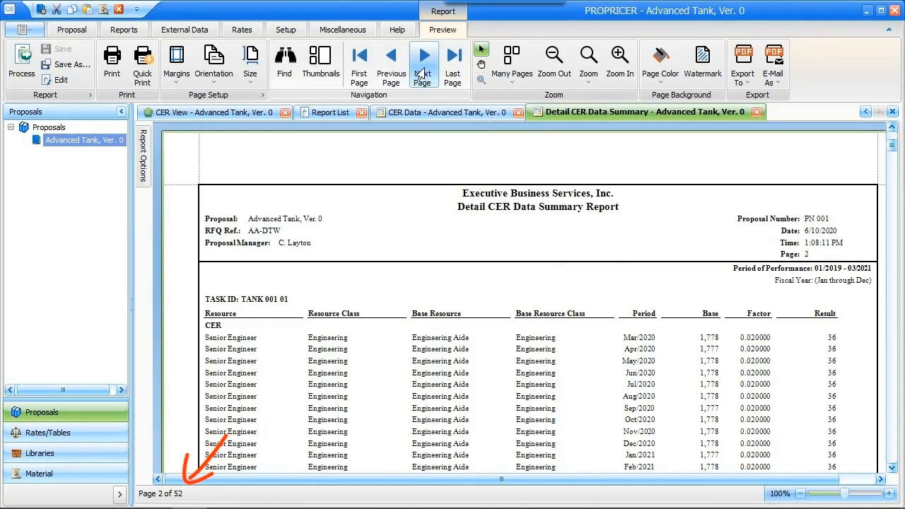
click(422, 76)
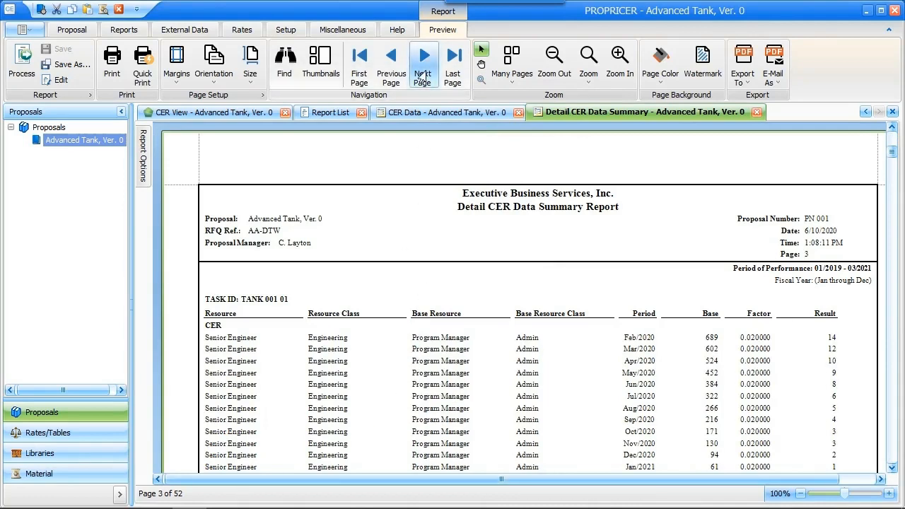
click(422, 76)
click(422, 77)
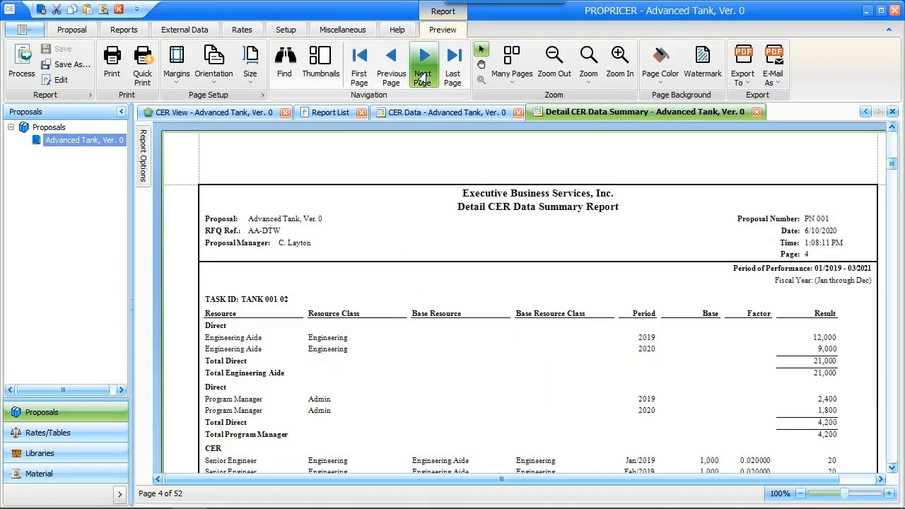
click(422, 76)
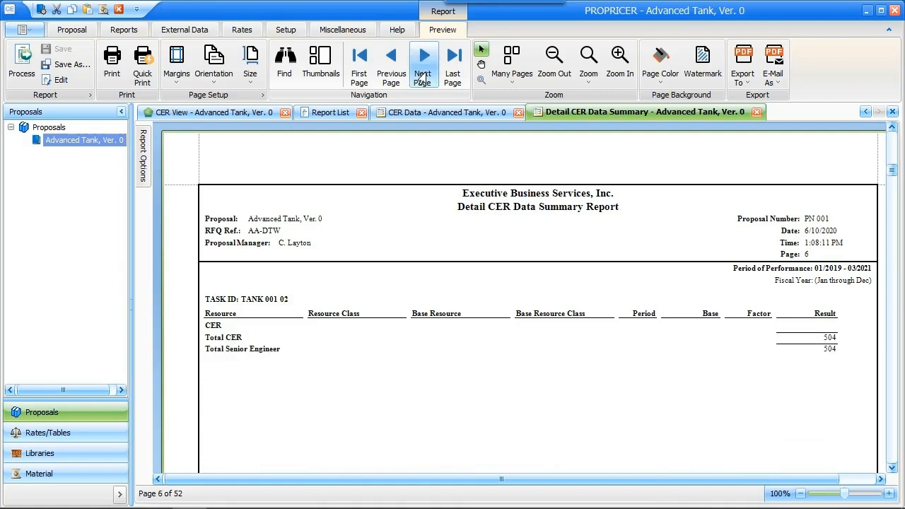
scroll(481, 330, down, 3)
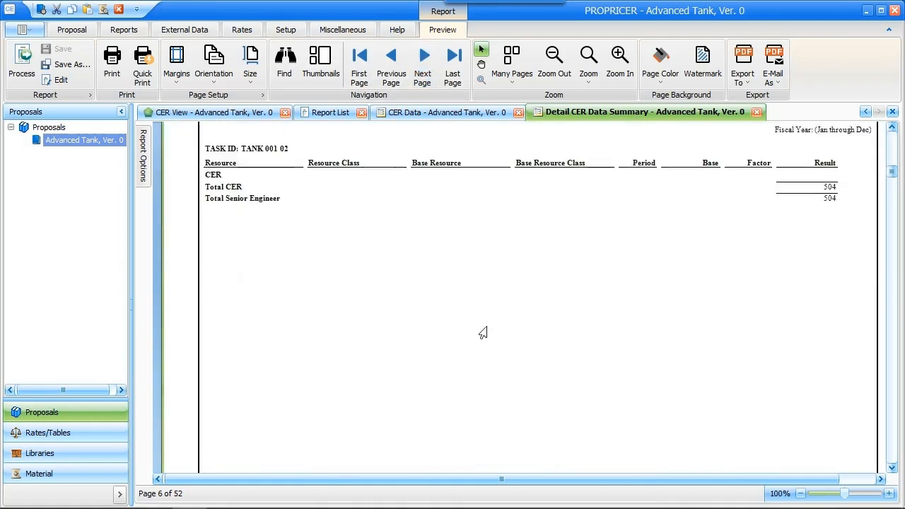
click(424, 78)
scroll(449, 207, down, 3)
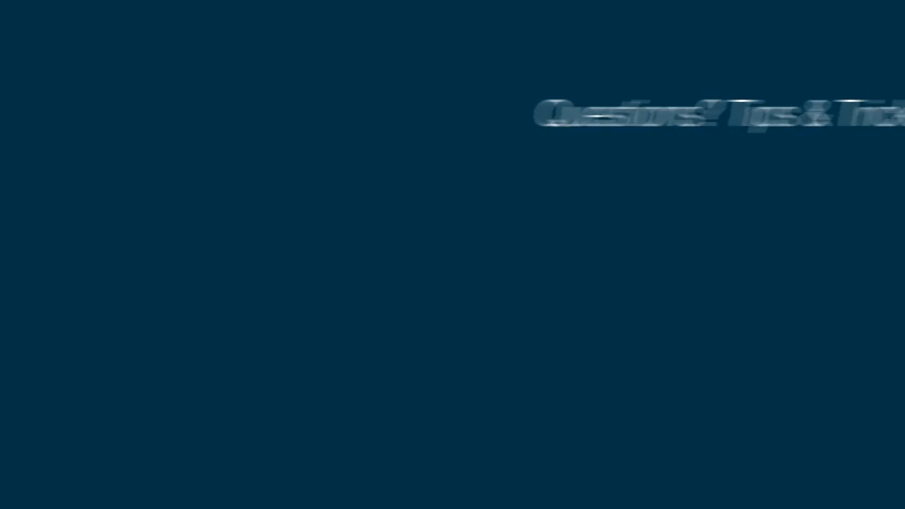